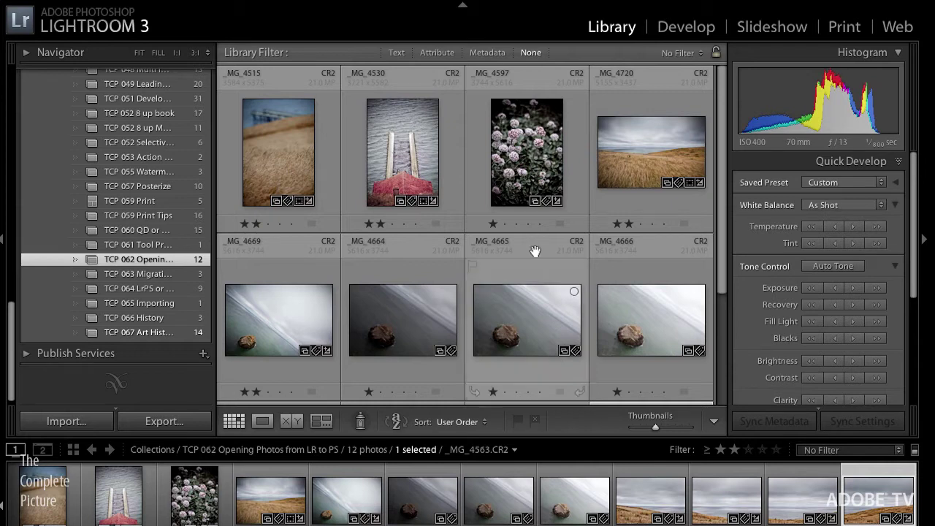
Select photo _MG_4515 and send it to Adobe Photoshop CS5.1 for editing.
{"action": "left_click", "coordinate": [288, 142]}
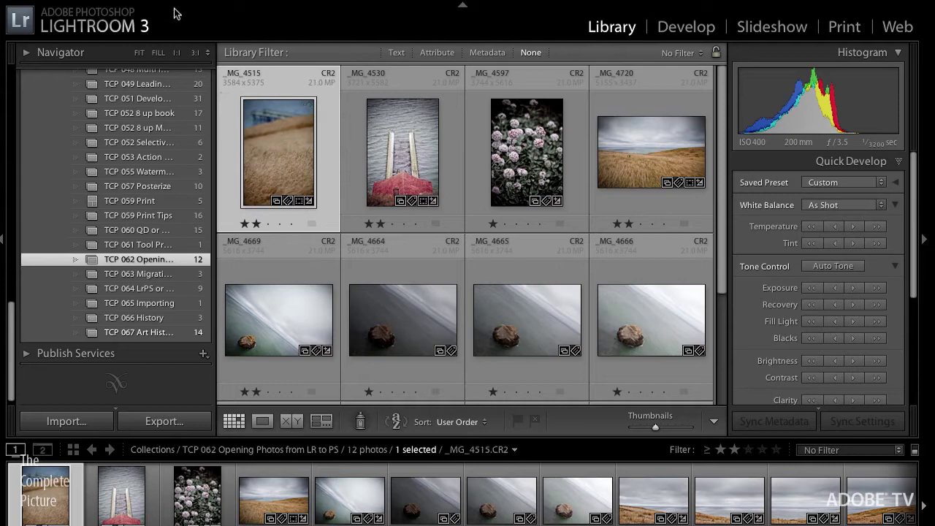
{"action": "left_click", "coordinate": [228, 8]}
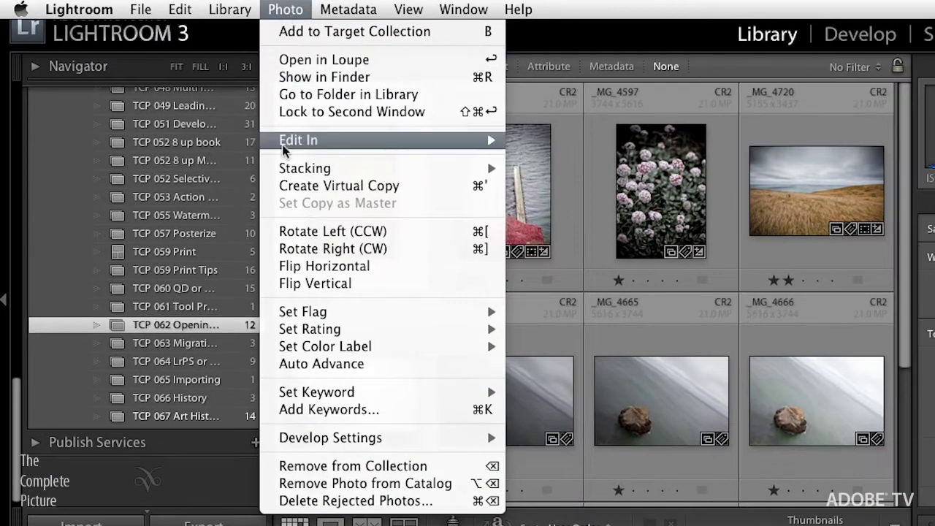
{"action": "mouse_move", "coordinate": [285, 145]}
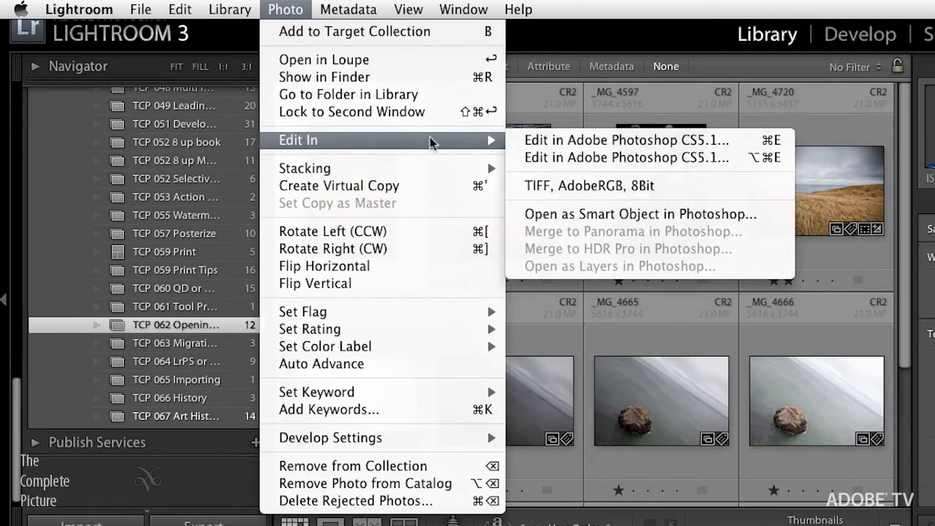
{"action": "left_click", "coordinate": [737, 137]}
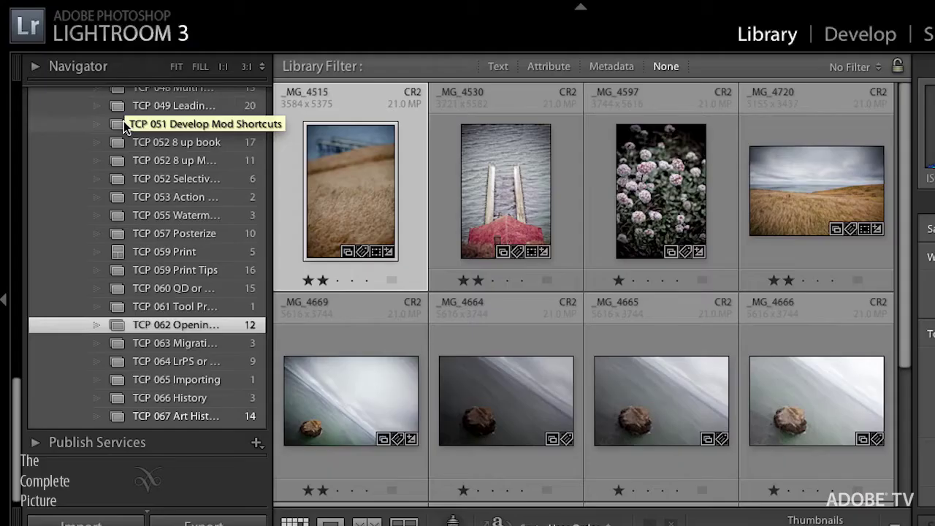
Open Lightroom's External Editing preferences to review the file settings used for Photoshop.
{"action": "key", "text": "super+comma"}
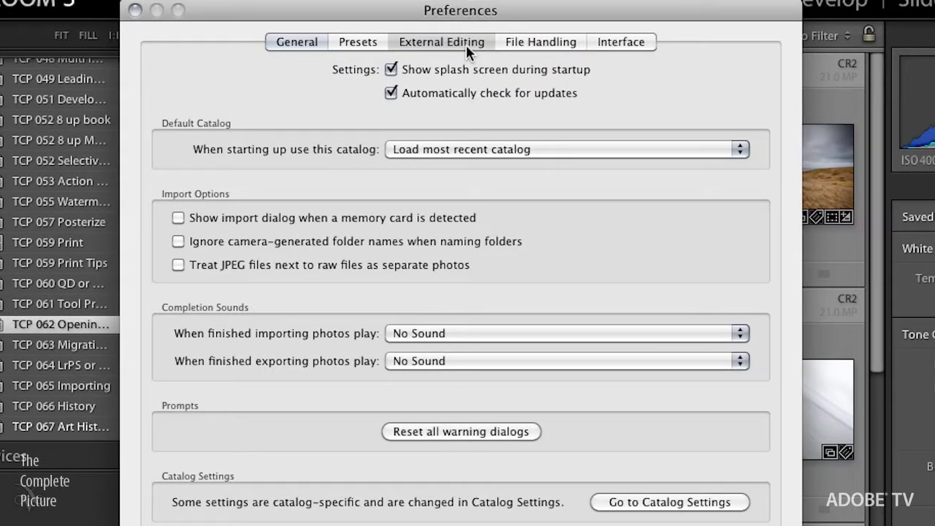
{"action": "left_click", "coordinate": [466, 44]}
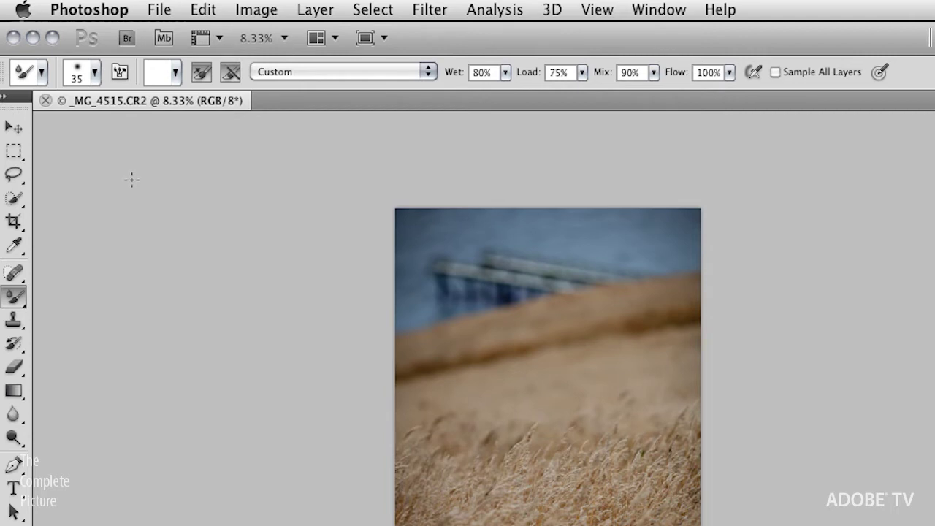
Paint a black zigzag with the Brush tool from the pier down across the grass in the _MG_4515 photo.
{"action": "key", "text": "shift+b"}
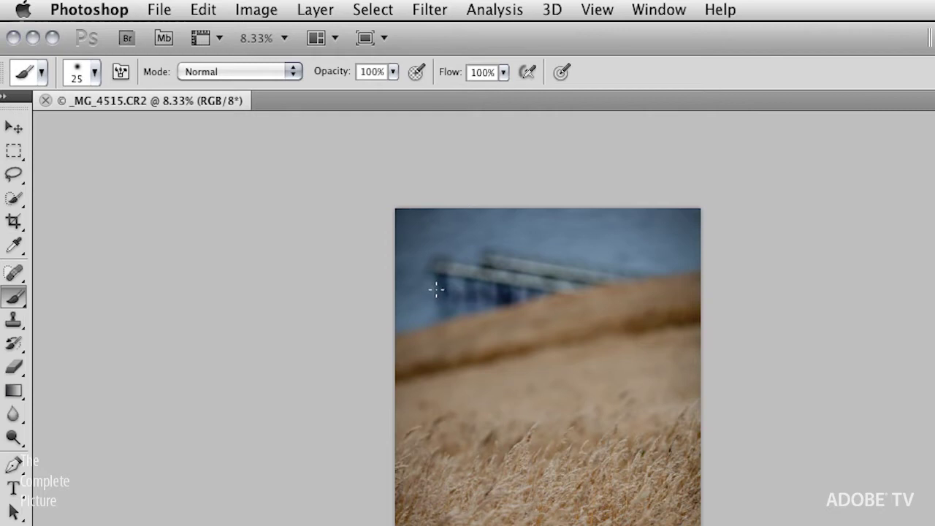
{"action": "mouse_move", "coordinate": [445, 249]}
{"action": "left_mouse_down"}
{"action": "mouse_move", "coordinate": [454, 285]}
{"action": "mouse_move", "coordinate": [439, 367]}
{"action": "mouse_move", "coordinate": [533, 339]}
{"action": "mouse_move", "coordinate": [490, 494]}
{"action": "mouse_move", "coordinate": [586, 494]}
{"action": "left_mouse_up"}
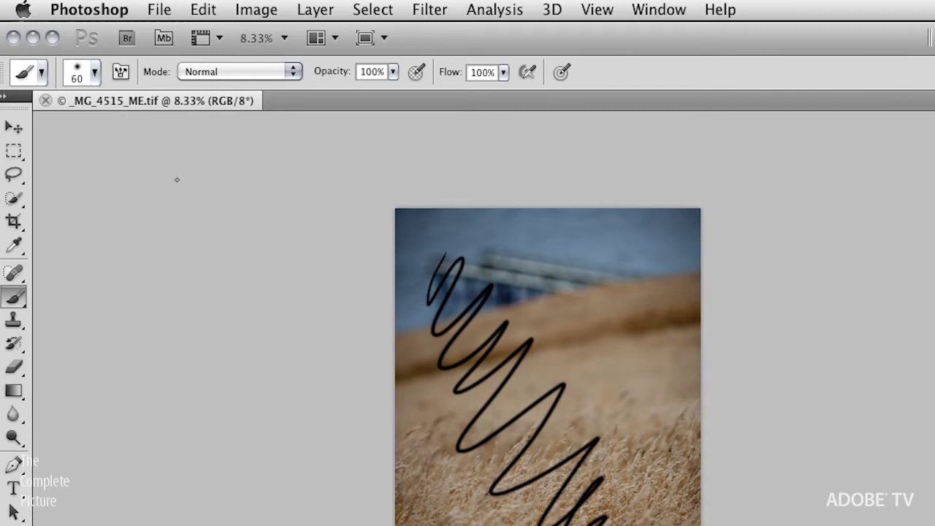
Switch back to Lightroom and bring up the External Editing preferences again to examine the Photoshop file settings.
{"action": "key", "text": "super+Tab"}
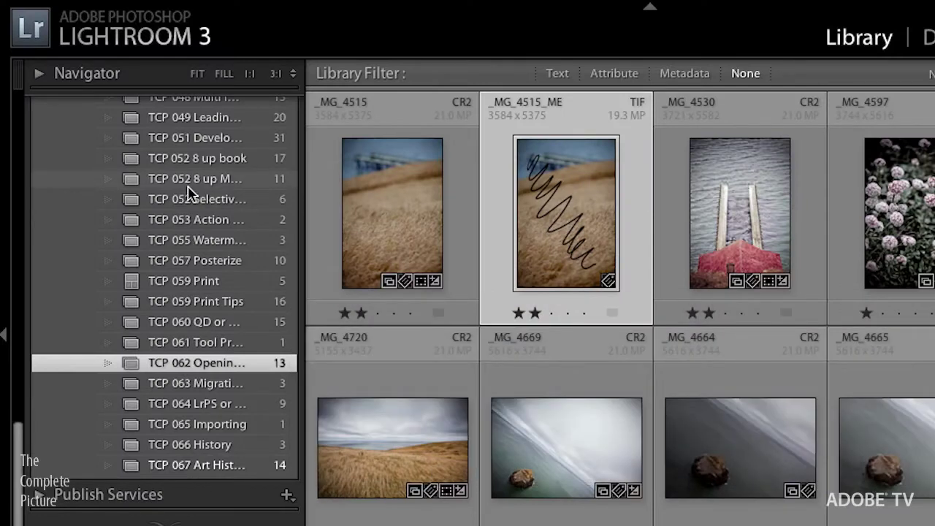
{"action": "key", "text": "super+comma"}
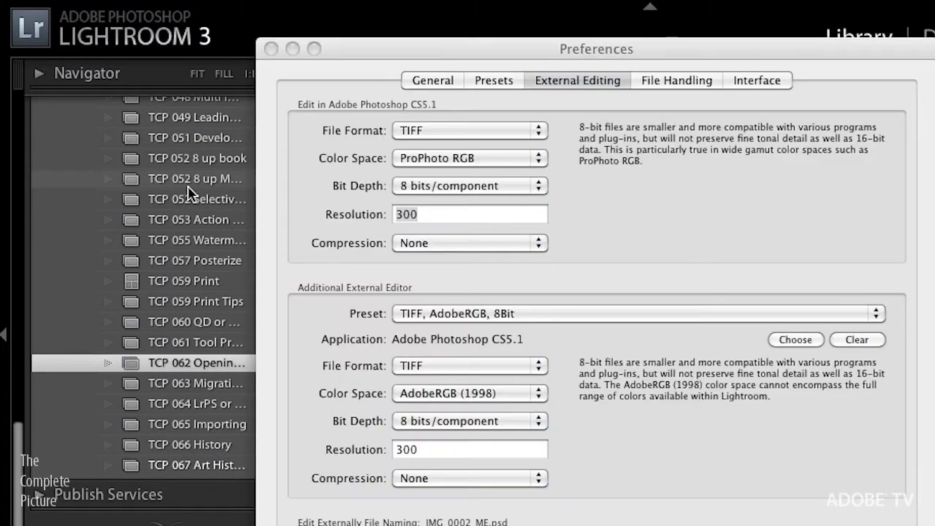
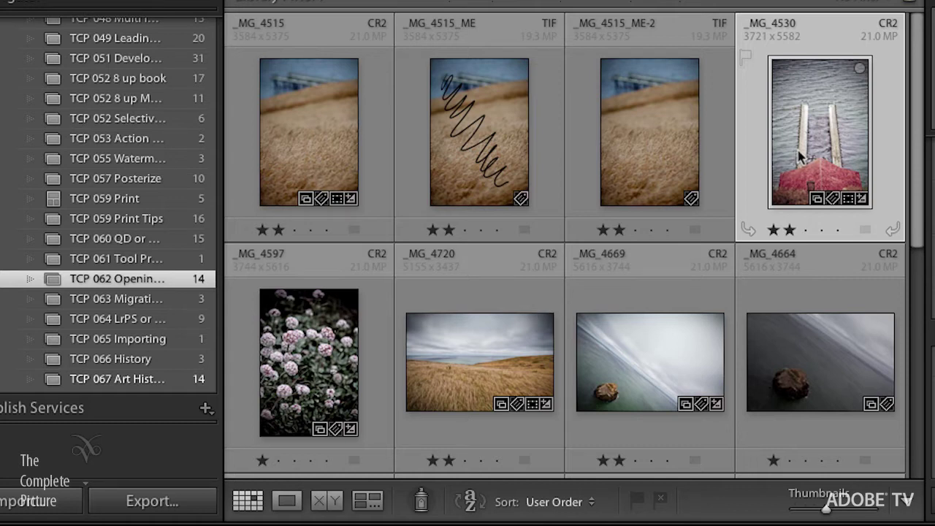
Sort the photos in the TCP 062 collection by Added Order.
{"action": "left_click", "coordinate": [561, 502]}
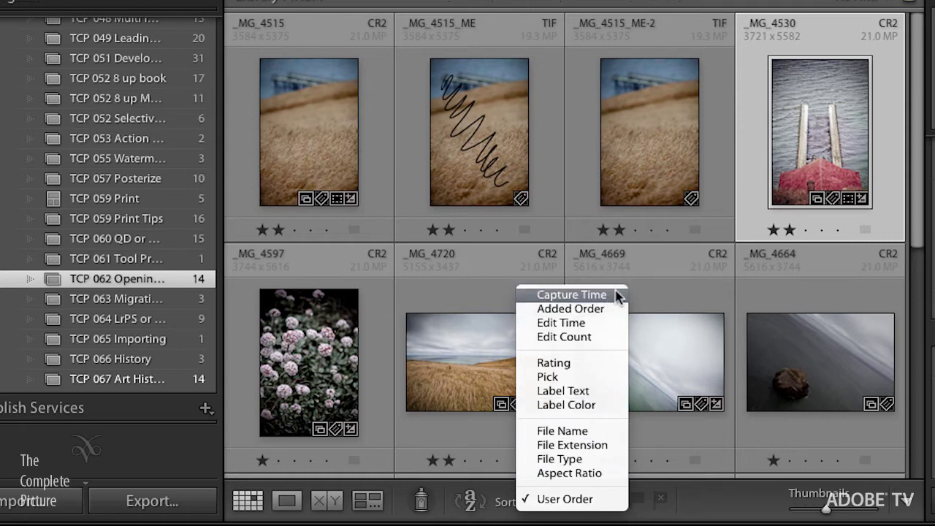
{"action": "left_click", "coordinate": [568, 310]}
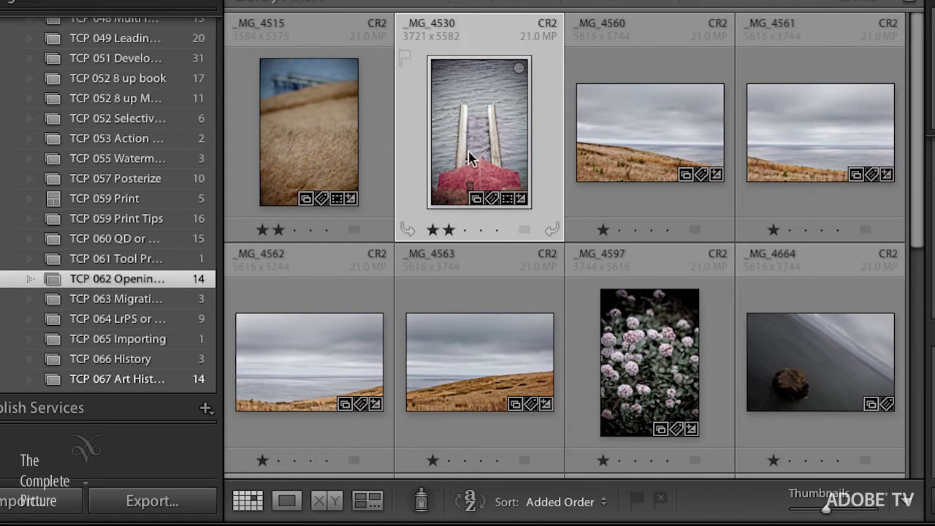
Open _MG_4530 in Photoshop, paint a black zigzag down the image, close it with the changes saved, and return to Lightroom.
{"action": "key", "text": "ctrl+e"}
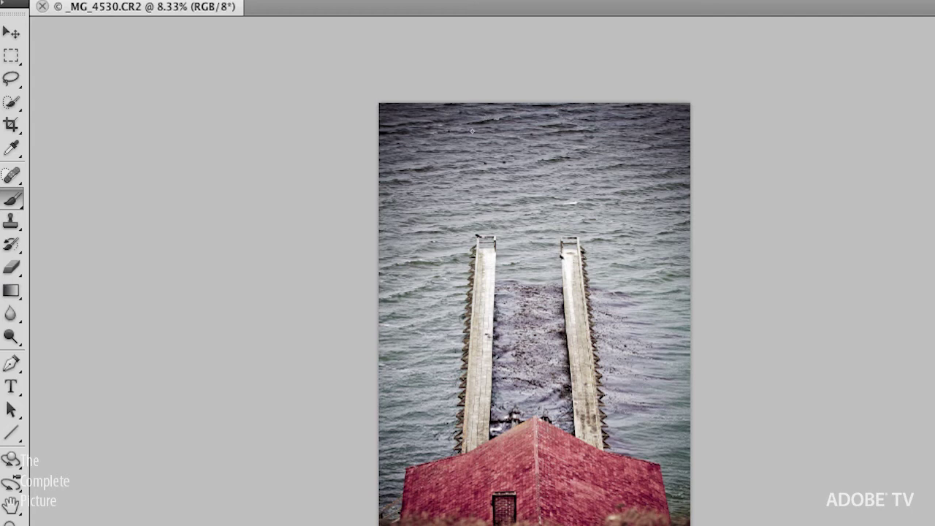
{"action": "mouse_move", "coordinate": [482, 129]}
{"action": "left_mouse_down"}
{"action": "mouse_move", "coordinate": [542, 218]}
{"action": "mouse_move", "coordinate": [640, 442]}
{"action": "mouse_move", "coordinate": [625, 511]}
{"action": "left_mouse_up"}
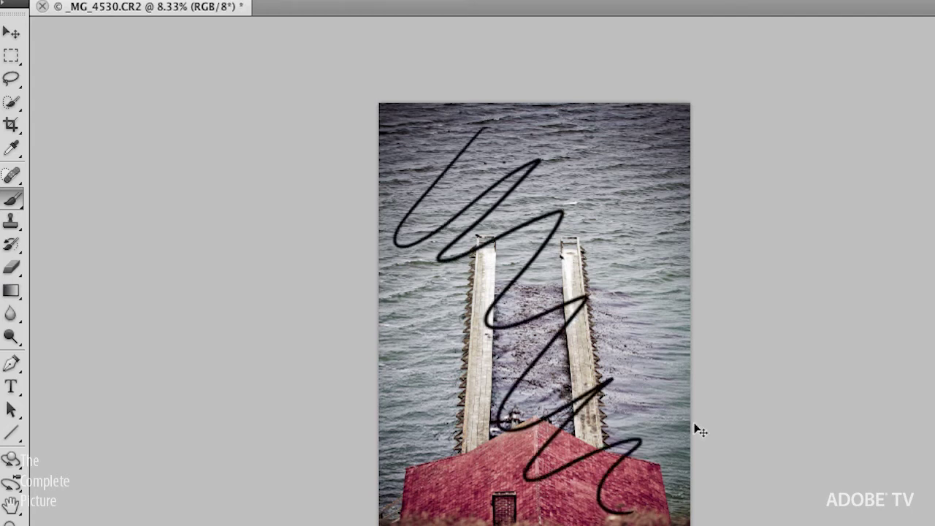
{"action": "key", "text": "super+w"}
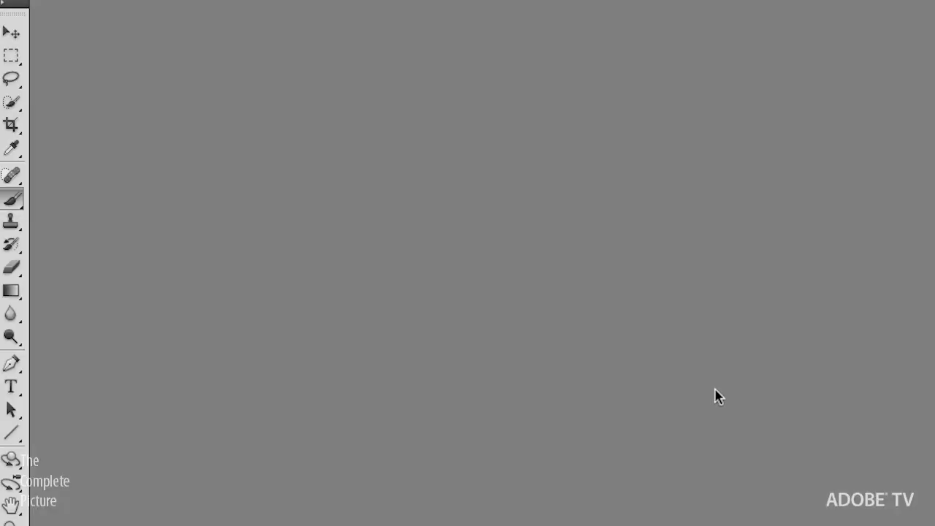
{"action": "key", "text": "super+Tab"}
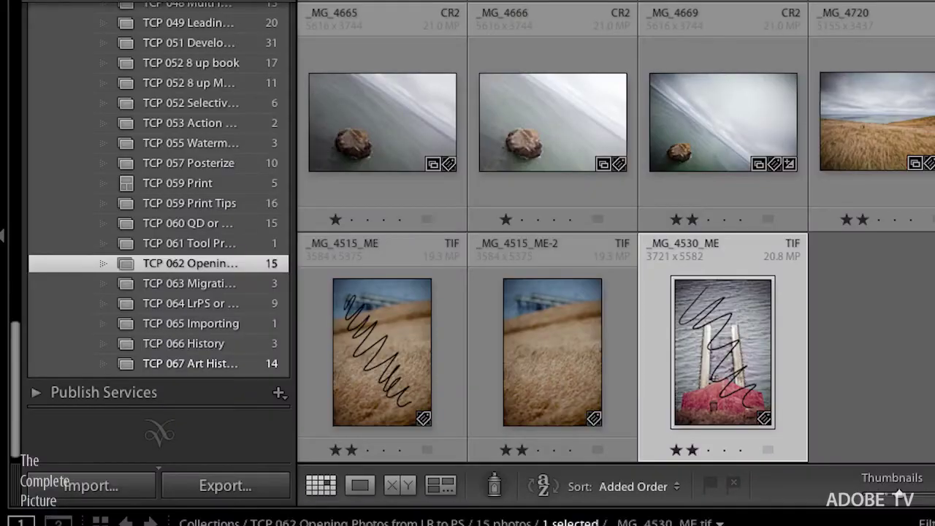
Sort the collection by Capture Time, and finally by File Name.
{"action": "scroll", "coordinate": [824, 110], "scroll_direction": "up", "scroll_amount": 2}
{"action": "scroll", "coordinate": [825, 110], "scroll_direction": "down", "scroll_amount": 4}
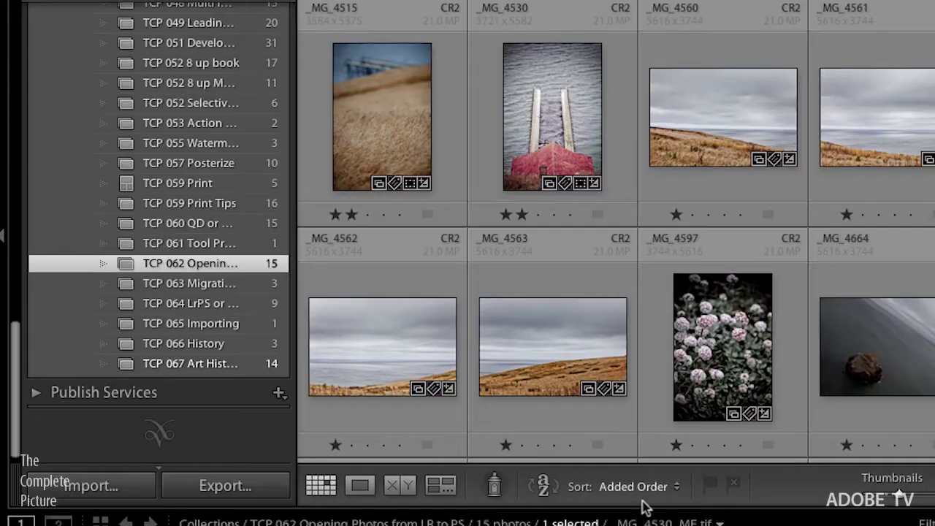
{"action": "left_click", "coordinate": [640, 491]}
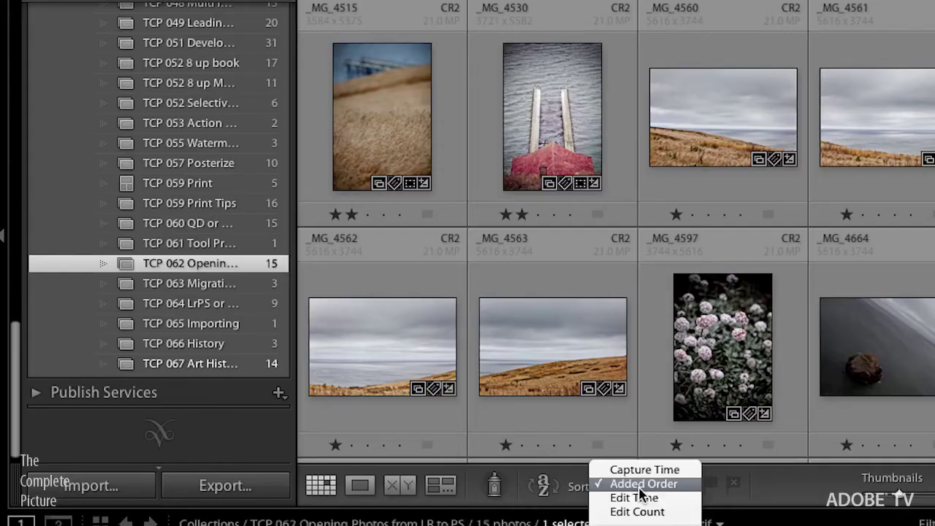
{"action": "left_click", "coordinate": [674, 472]}
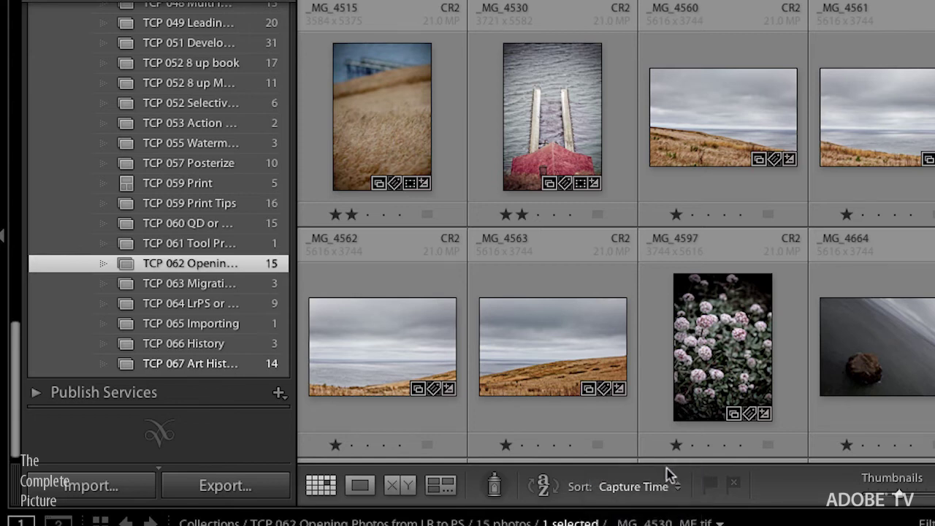
{"action": "left_click", "coordinate": [650, 487]}
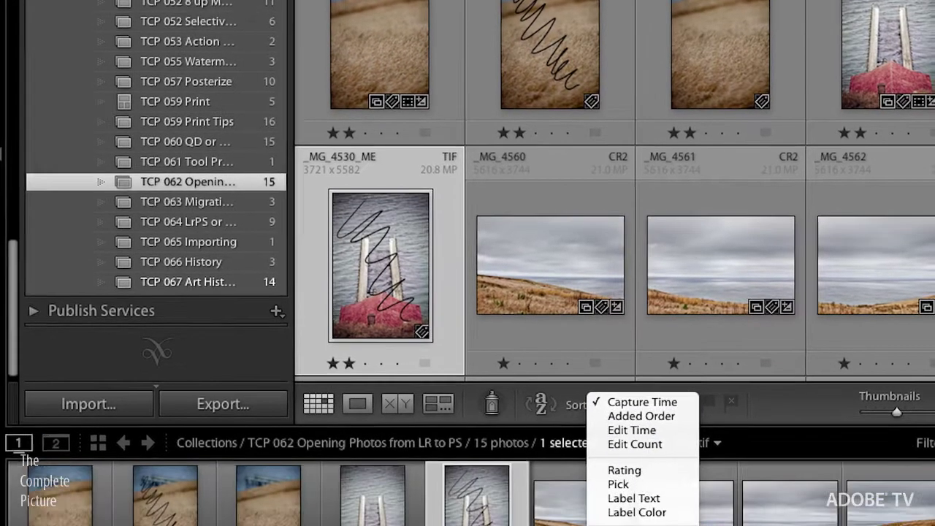
{"action": "left_click", "coordinate": [661, 525]}
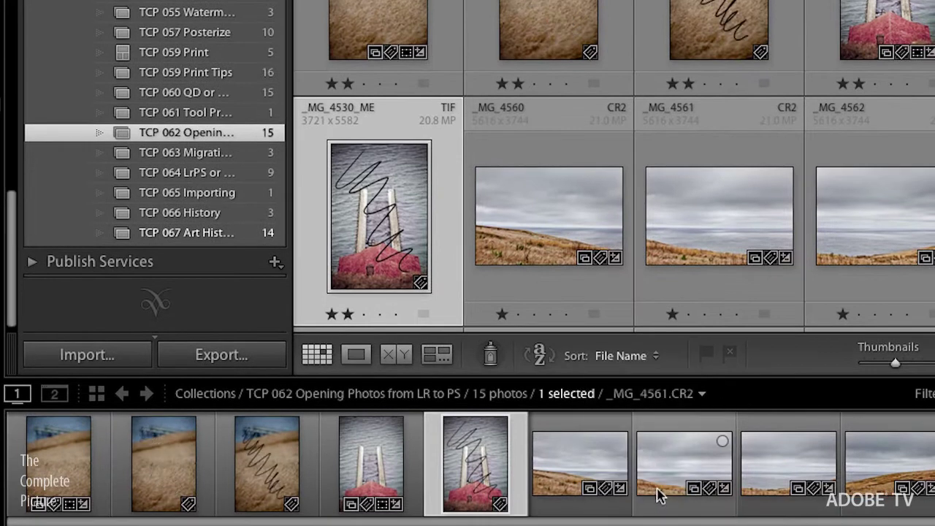
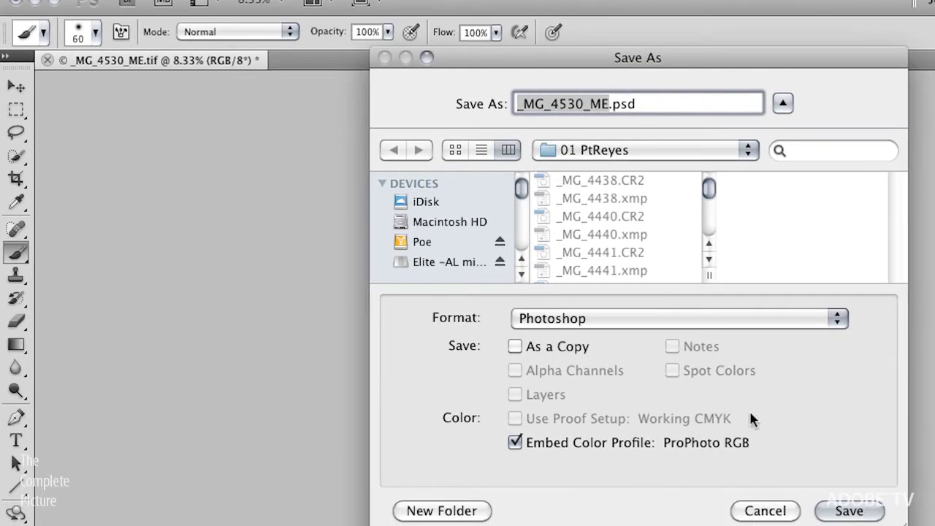
Save the edited image as _MG_4530_ME.psd in Photoshop format with the ProPhoto RGB profile embedded, and close it.
{"action": "left_click", "coordinate": [850, 510]}
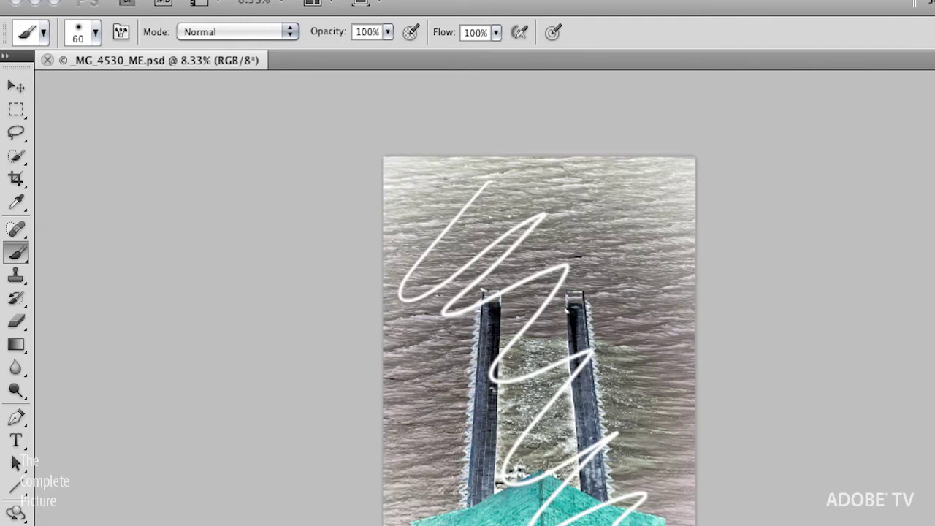
{"action": "key", "text": "super+w"}
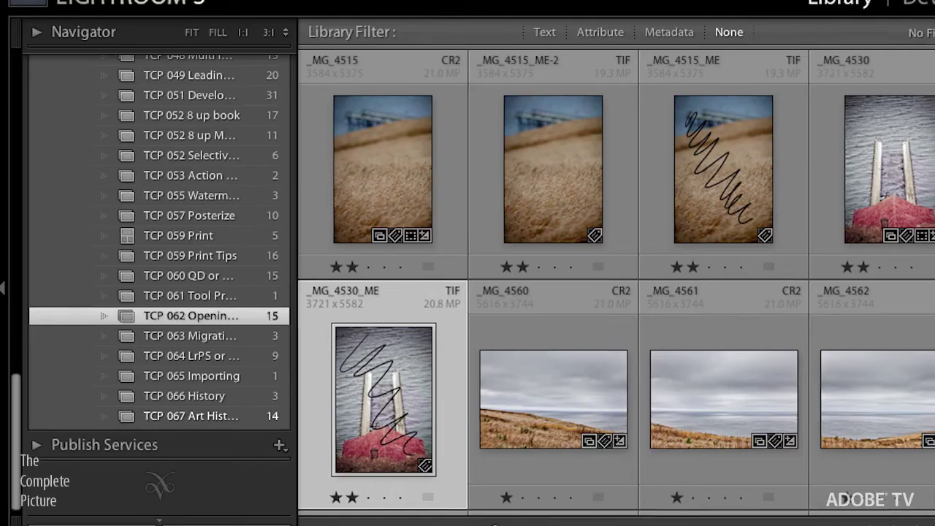
Look for the saved PSD in the collection, and go to the library folder containing the _MG_4530_ME TIFF.
{"action": "scroll", "coordinate": [583, 264], "scroll_direction": "down", "scroll_amount": 6}
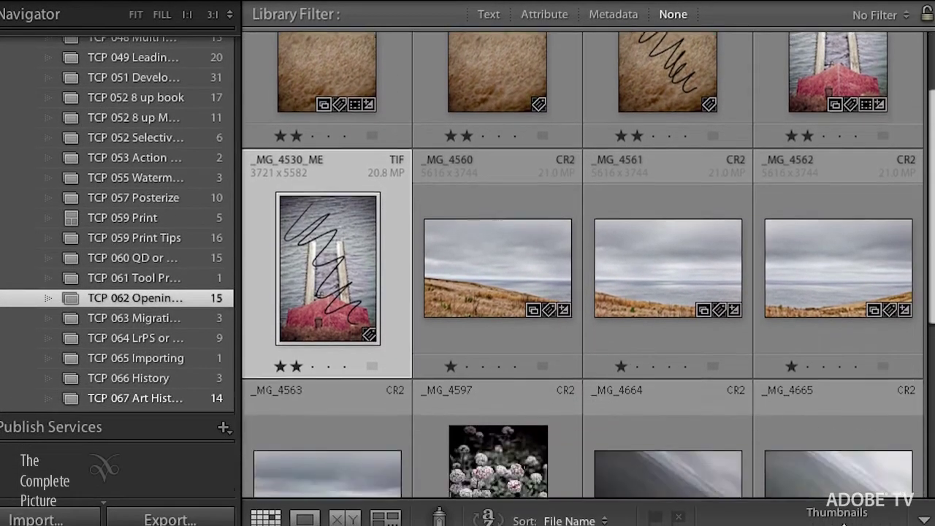
{"action": "scroll", "coordinate": [583, 265], "scroll_direction": "up", "scroll_amount": 6}
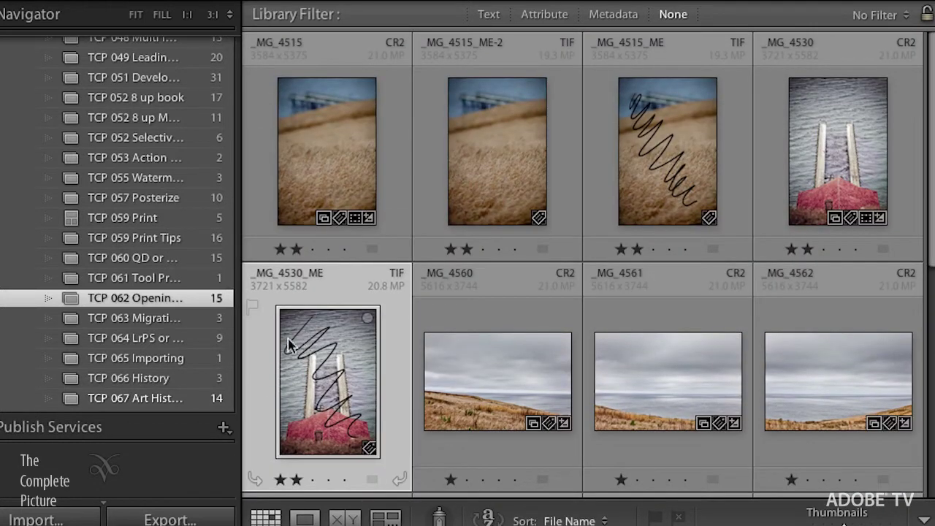
{"action": "right_click", "coordinate": [329, 345]}
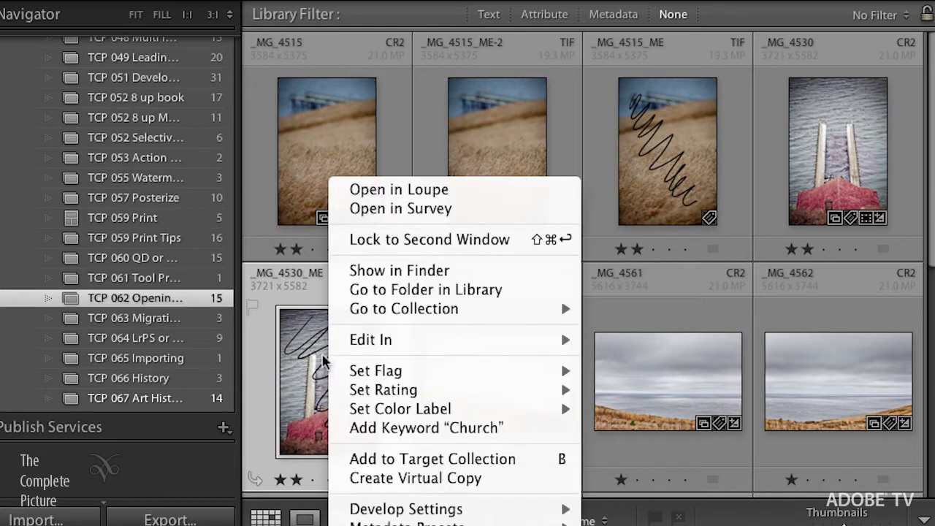
{"action": "left_click", "coordinate": [432, 293]}
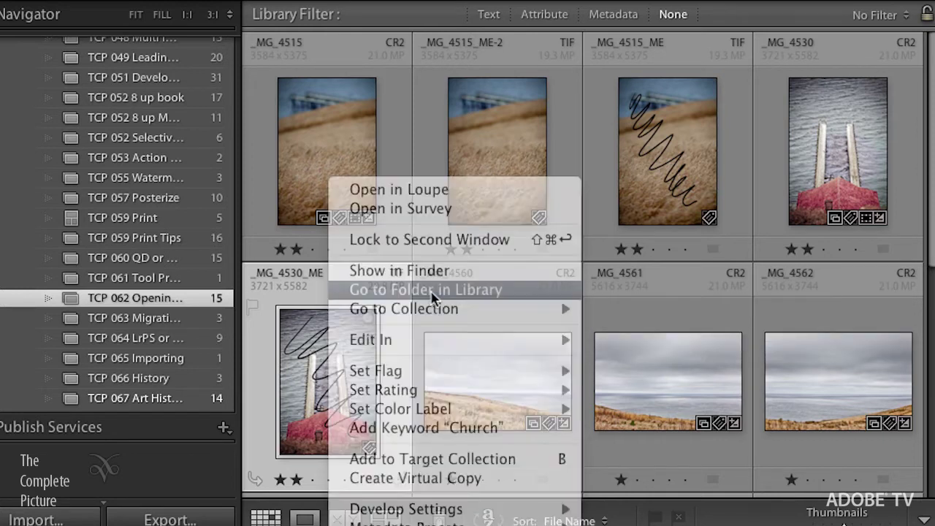
{"action": "mouse_move", "coordinate": [370, 431]}
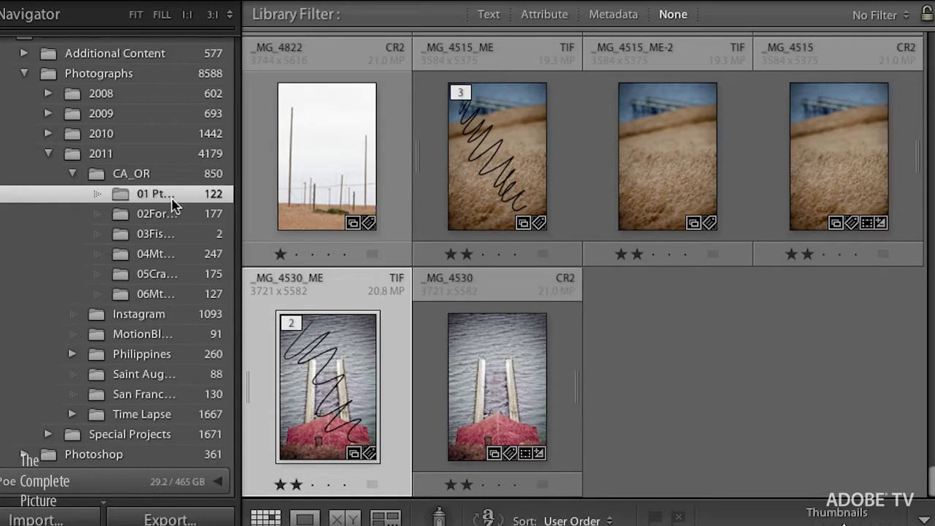
Synchronize the 01 PtReyes folder, importing new photos without the import dialog and scanning for metadata updates.
{"action": "right_click", "coordinate": [182, 199]}
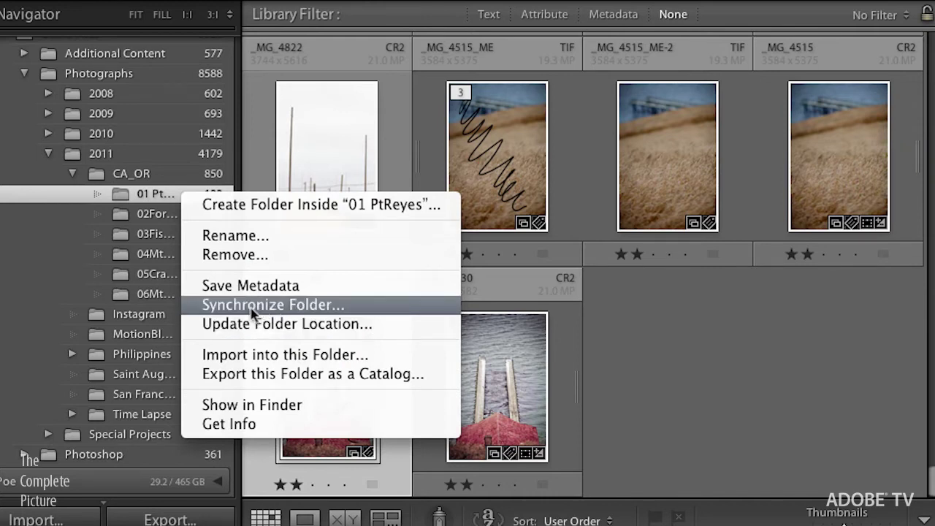
{"action": "left_click", "coordinate": [253, 307]}
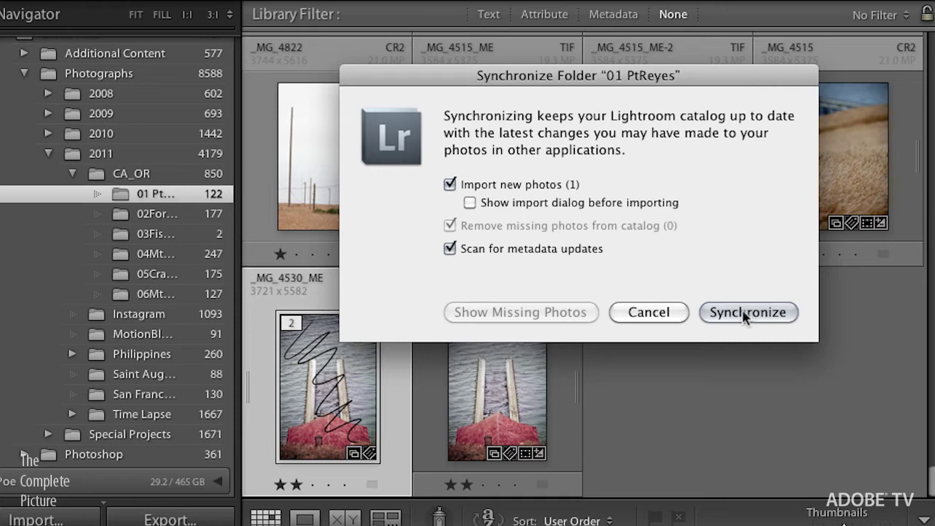
{"action": "left_click", "coordinate": [472, 200]}
{"action": "left_click", "coordinate": [470, 203]}
{"action": "left_click", "coordinate": [753, 312]}
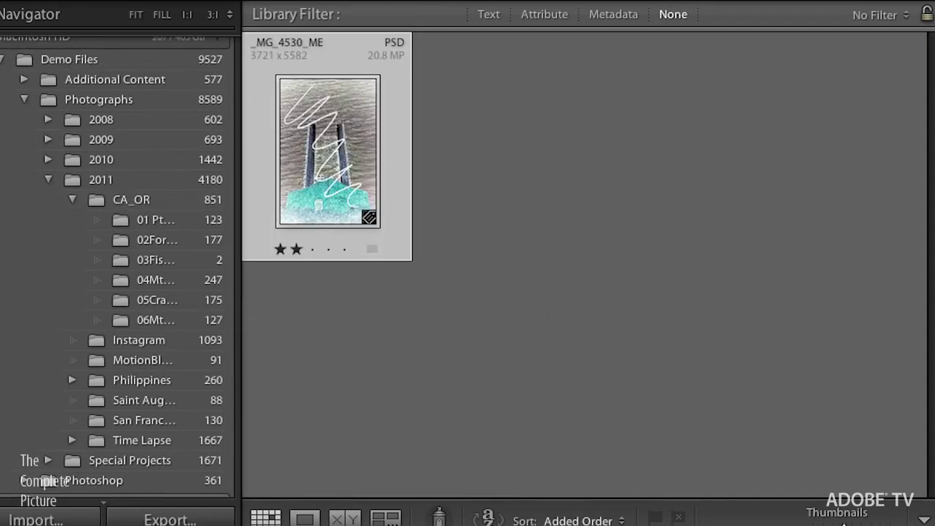
Check the folders above the newly imported _MG_4530_ME PSD and go to its folder in the library.
{"action": "scroll", "coordinate": [234, 246], "scroll_direction": "up", "scroll_amount": 3}
{"action": "left_click", "coordinate": [6, 44]}
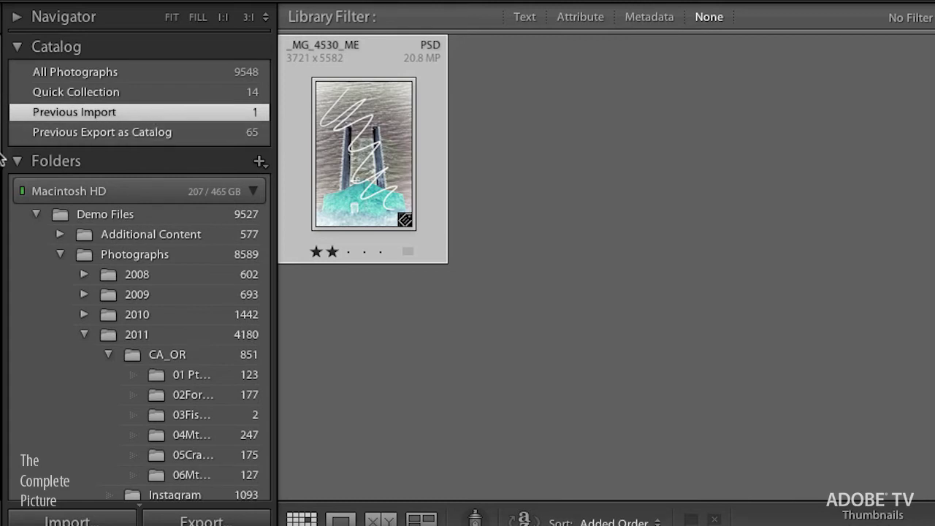
{"action": "right_click", "coordinate": [376, 127]}
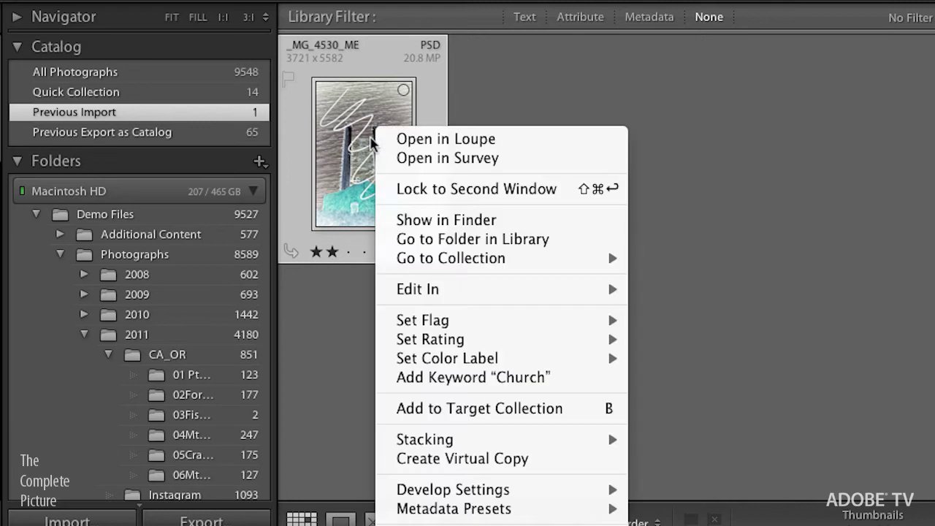
{"action": "left_click", "coordinate": [484, 240]}
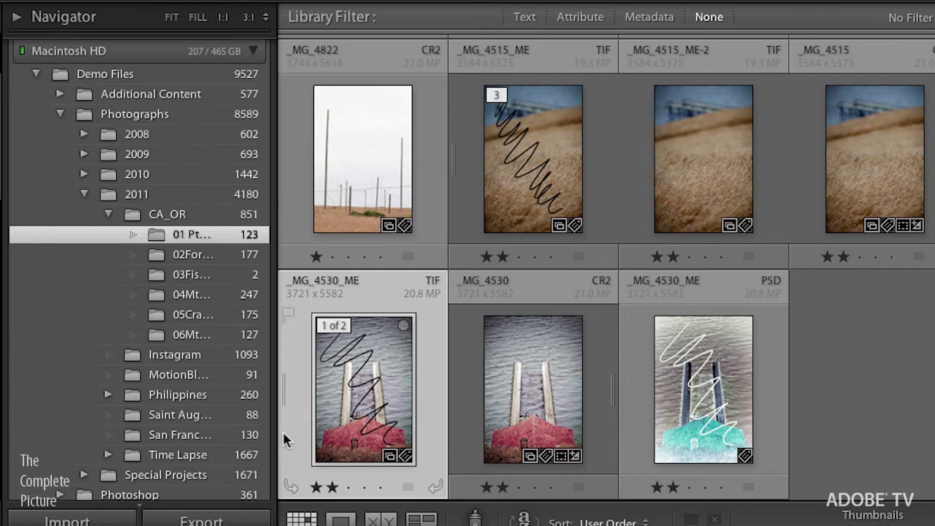
Edit the original _MG_4530_ME TIFF in Photoshop, saving it as _MG_4530_ME.jpg in JPEG format with the ProPhoto RGB profile embedded, and close it.
{"action": "key", "text": "super+e"}
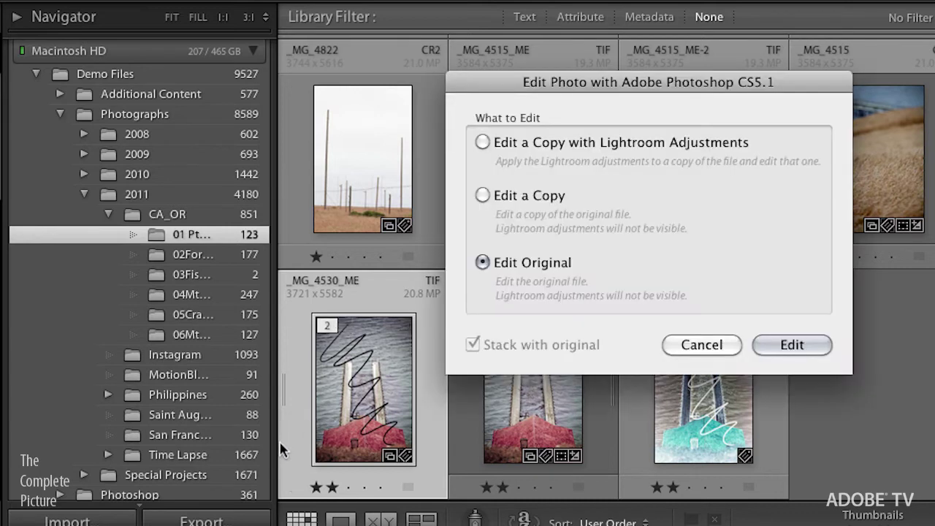
{"action": "left_click", "coordinate": [792, 345]}
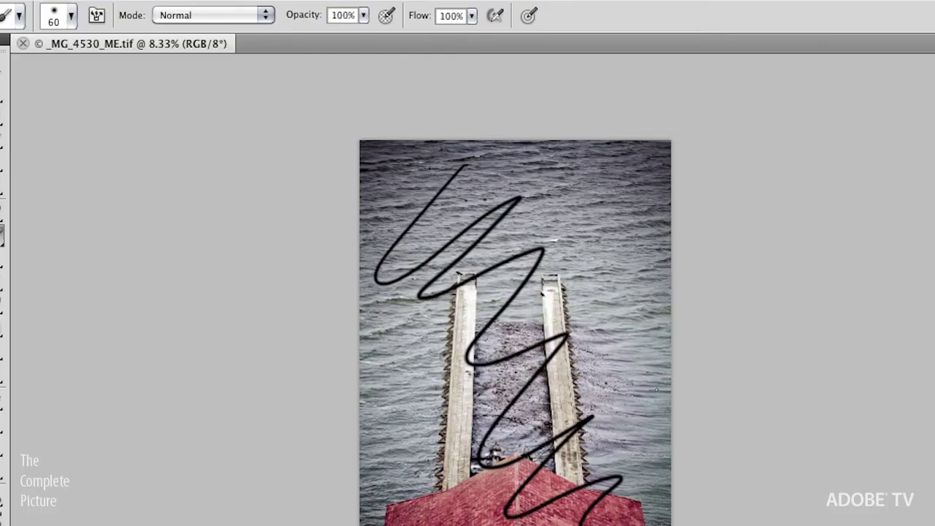
{"action": "key", "text": "super+shift+s"}
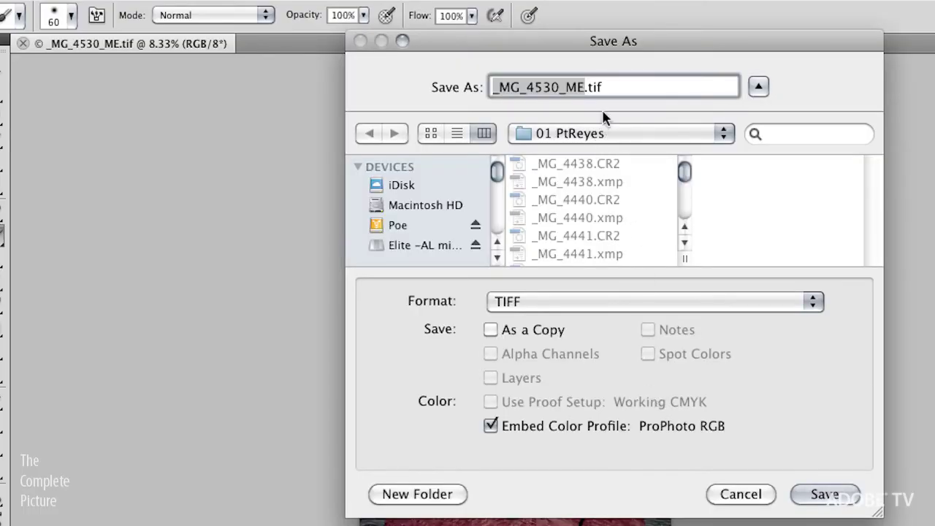
{"action": "left_click", "coordinate": [604, 302]}
{"action": "left_click", "coordinate": [579, 106]}
{"action": "left_click", "coordinate": [826, 495]}
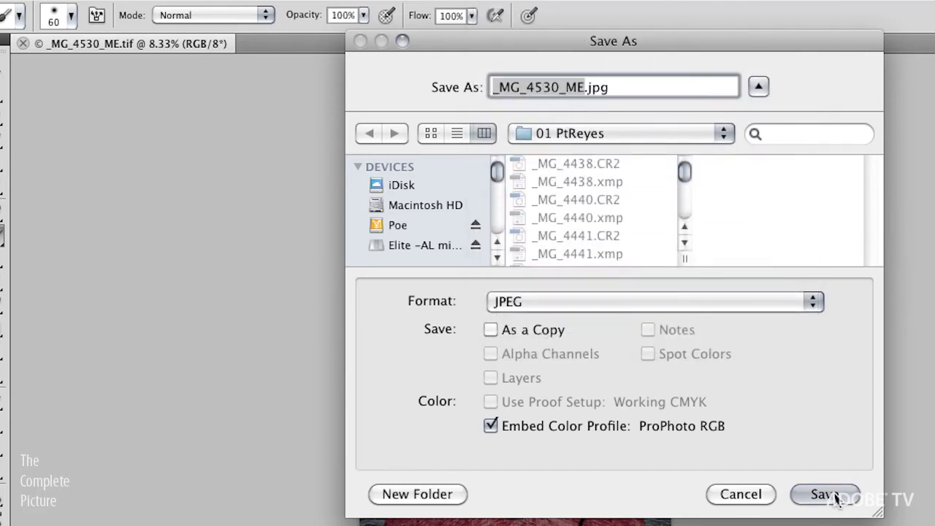
{"action": "left_click", "coordinate": [736, 196]}
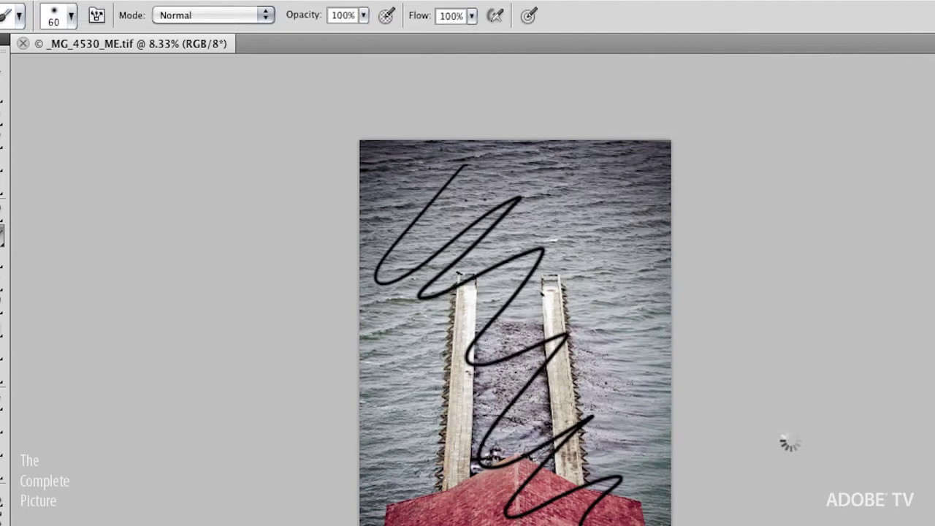
{"action": "key", "text": "super+w"}
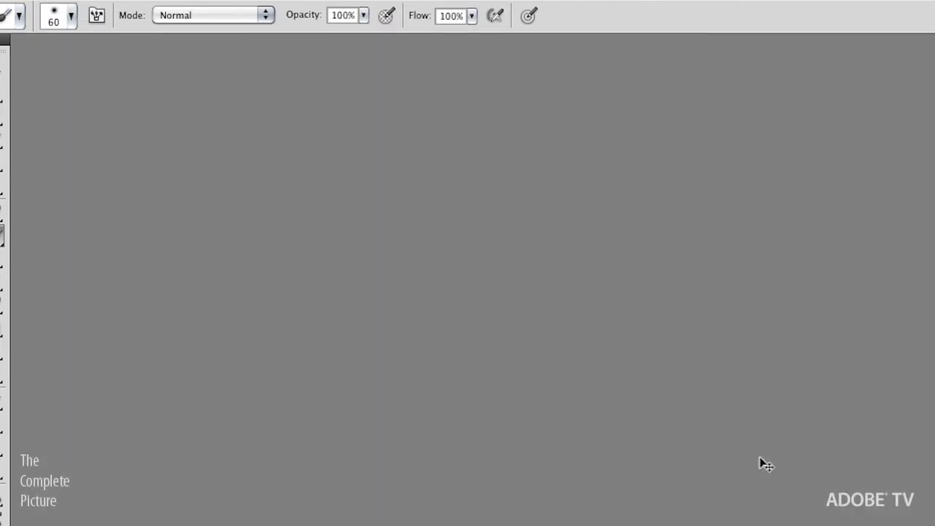
Switch back to Lightroom and synchronize the 01 PtReyes folder, scanning for metadata updates.
{"action": "key", "text": "super+Tab"}
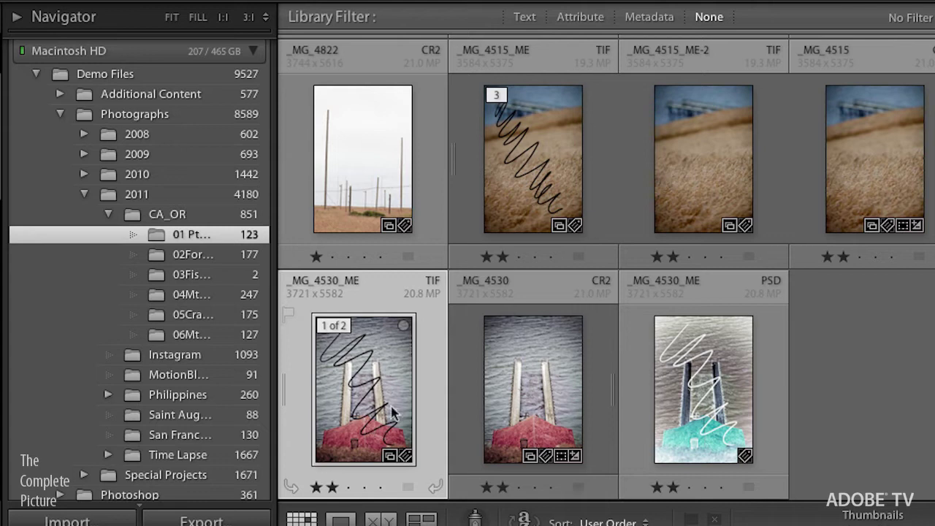
{"action": "right_click", "coordinate": [217, 236]}
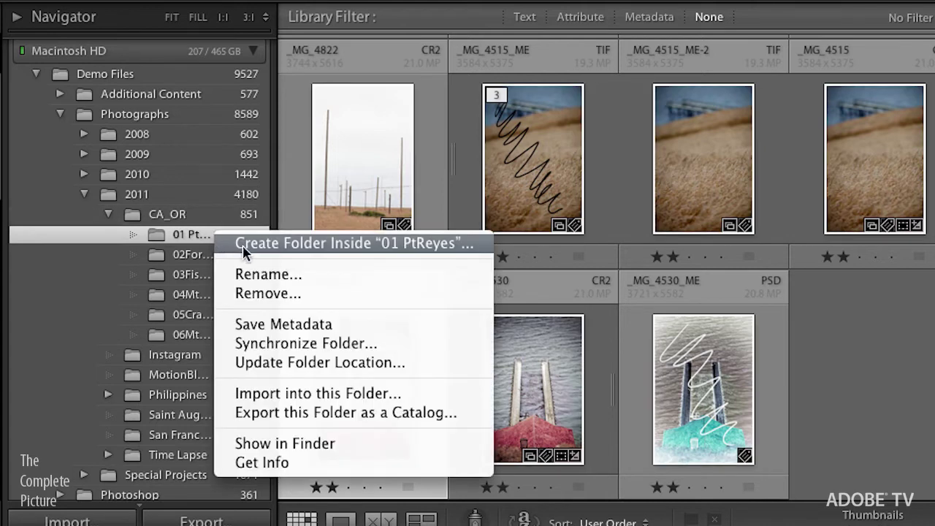
{"action": "left_click", "coordinate": [307, 344]}
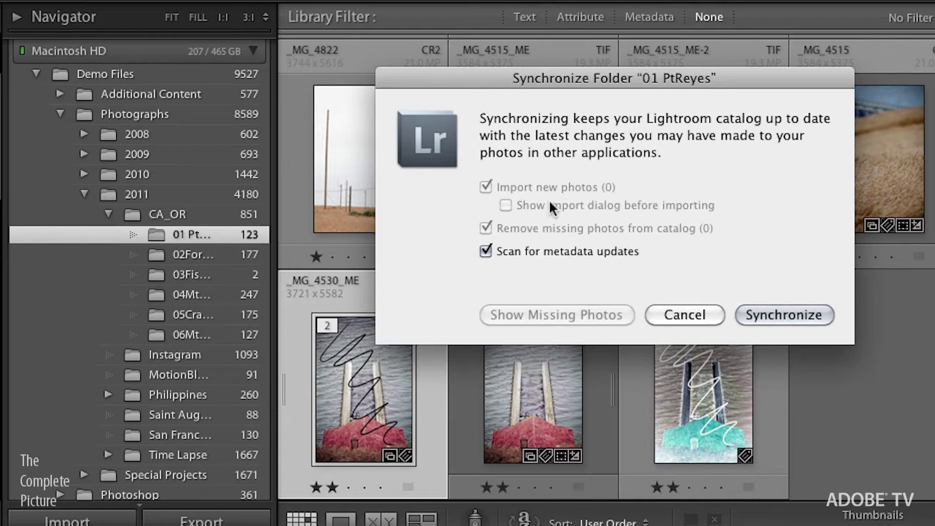
{"action": "left_click", "coordinate": [804, 317]}
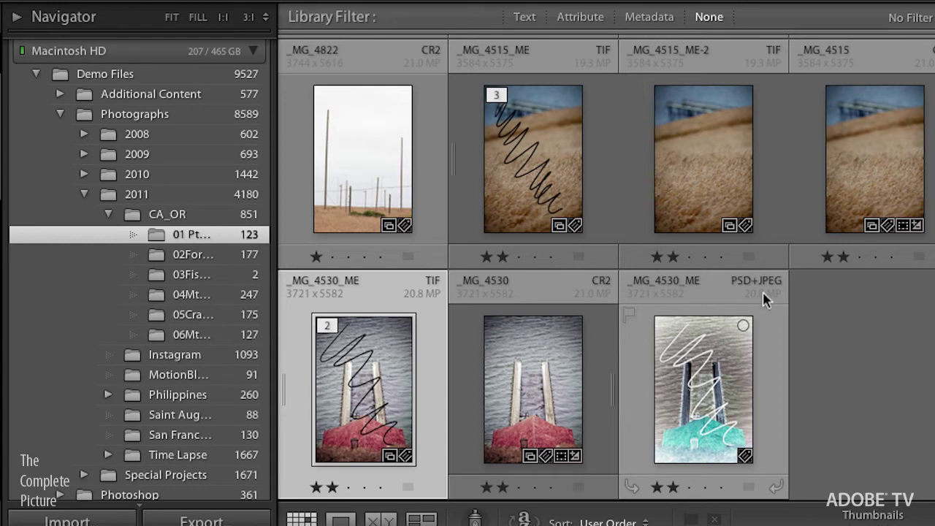
Set the general import preferences to treat JPEG files next to raw files as separate photos, and close the preferences.
{"action": "key", "text": "super+comma"}
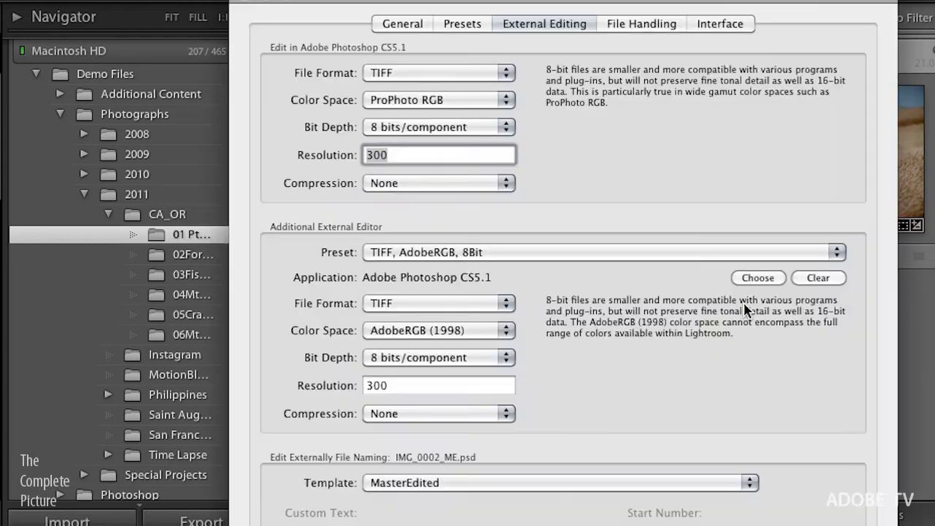
{"action": "left_click", "coordinate": [405, 24]}
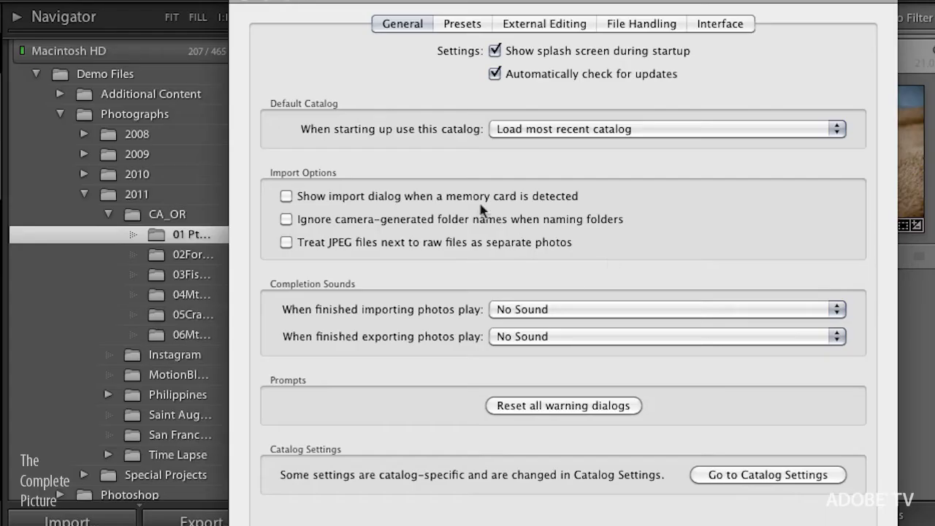
{"action": "left_click", "coordinate": [286, 242]}
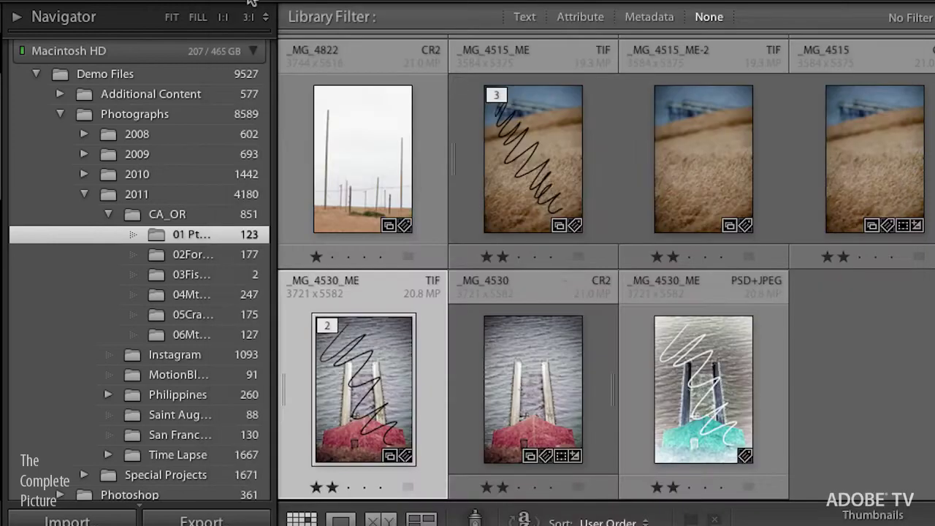
{"action": "left_click", "coordinate": [245, 5]}
Synchronize 01 PtReyes again, importing new photos without the import dialog and scanning for metadata updates, and go to the imported JPEG's library folder.
{"action": "left_click", "coordinate": [700, 385]}
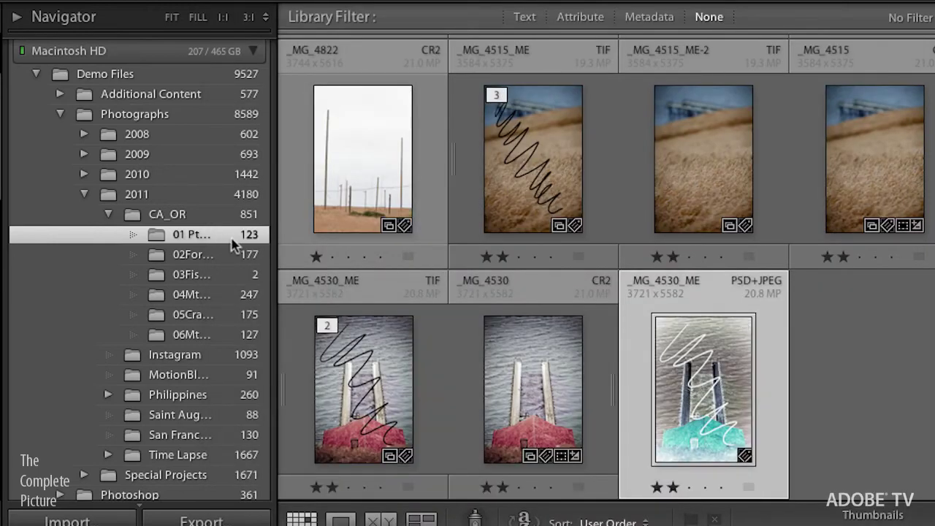
{"action": "right_click", "coordinate": [234, 245]}
{"action": "left_click", "coordinate": [300, 344]}
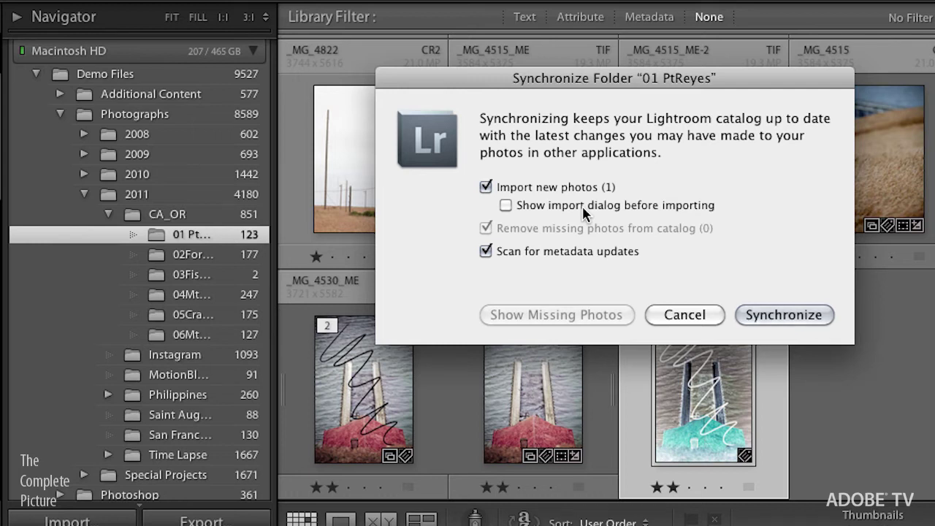
{"action": "left_click", "coordinate": [780, 314]}
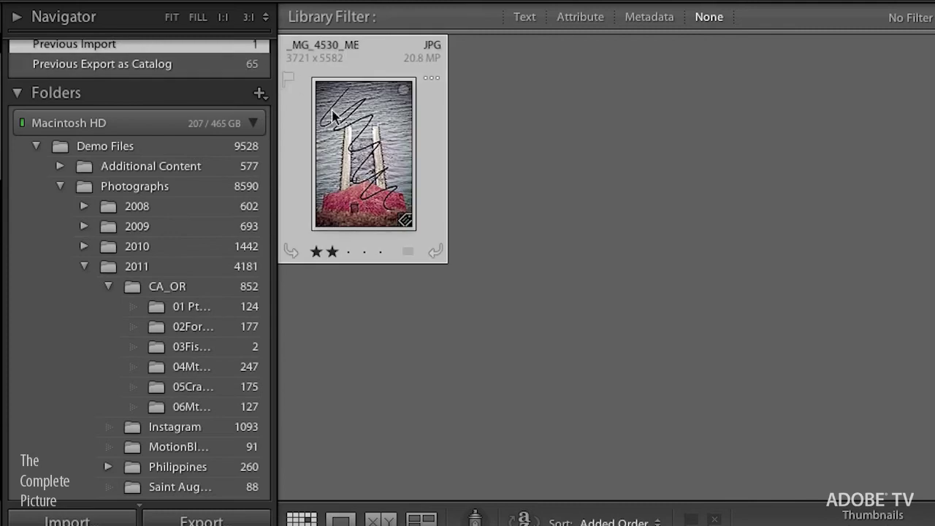
{"action": "right_click", "coordinate": [392, 183]}
{"action": "left_click", "coordinate": [538, 262]}
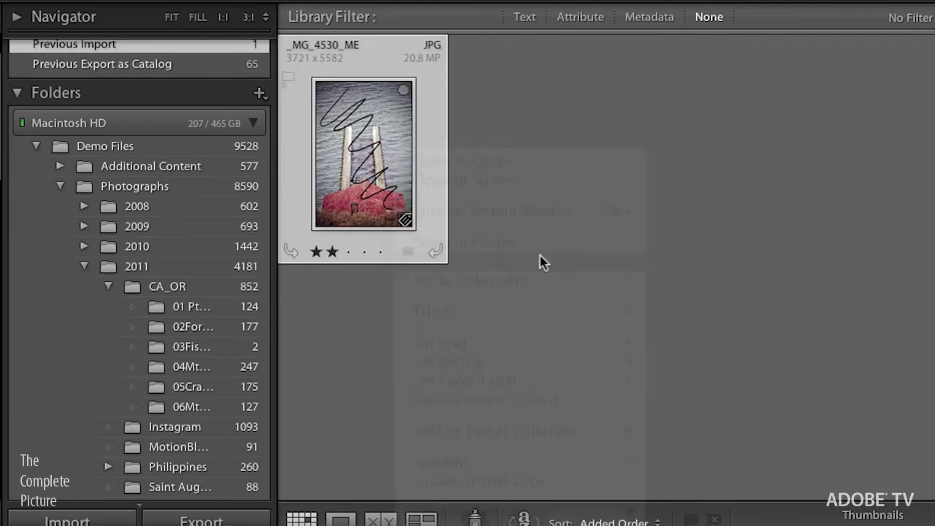